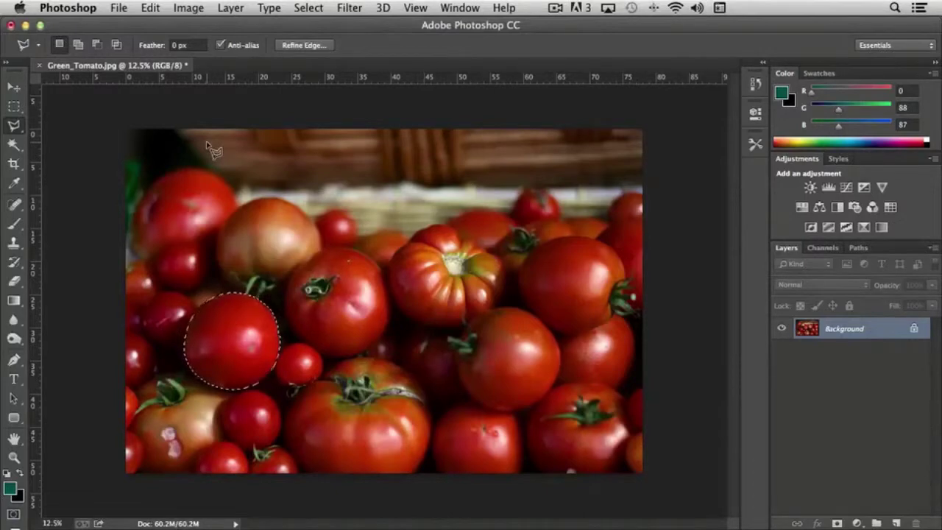
Zoom in to 25% and center the lasso-selected tomato in the view
key(super+equal)
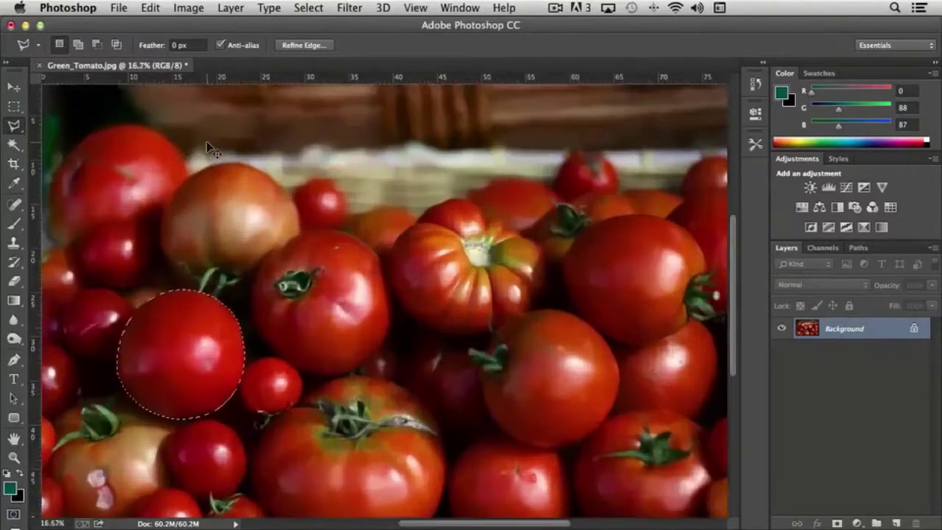
drag(128, 221, 330, 139)
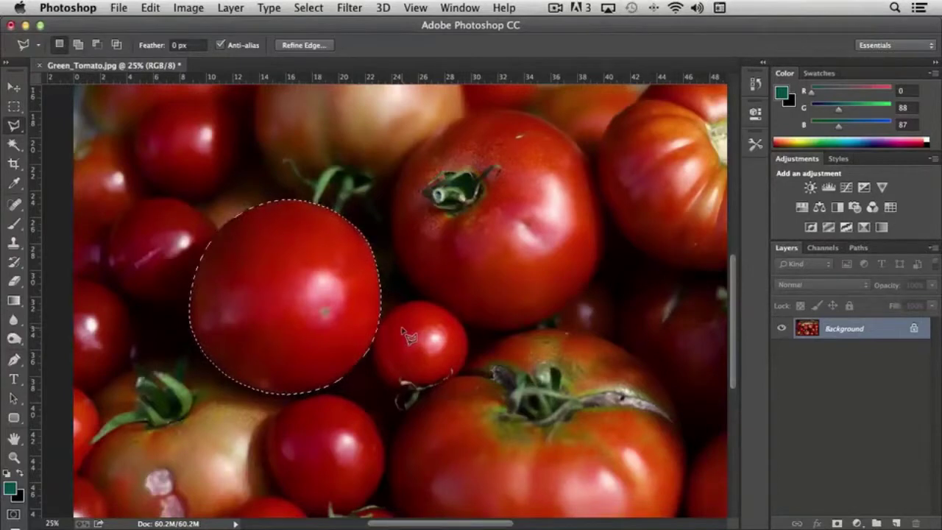
key(shift)
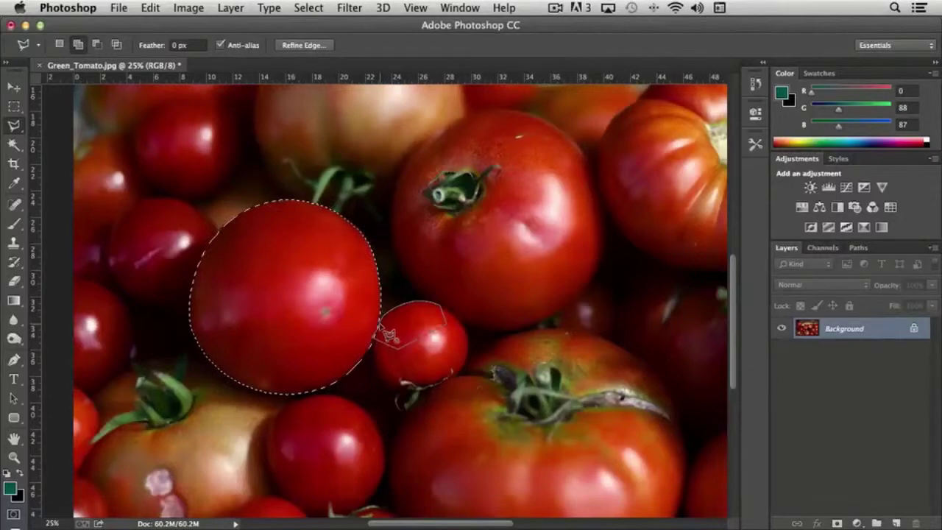
click(388, 335)
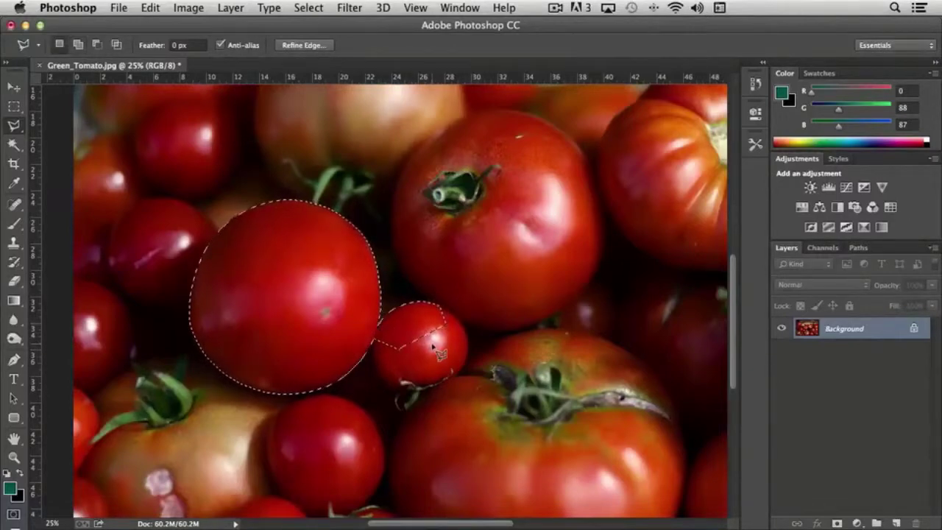
key(super+z)
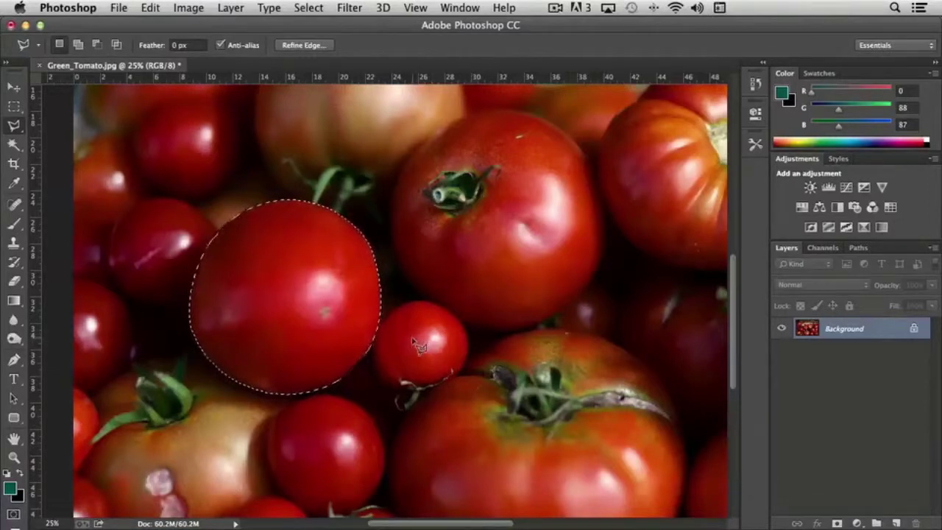
Switch to the Rectangular Marquee Tool and try an Option-drag square subtraction inside the tomato selection
click(13, 106)
click(70, 108)
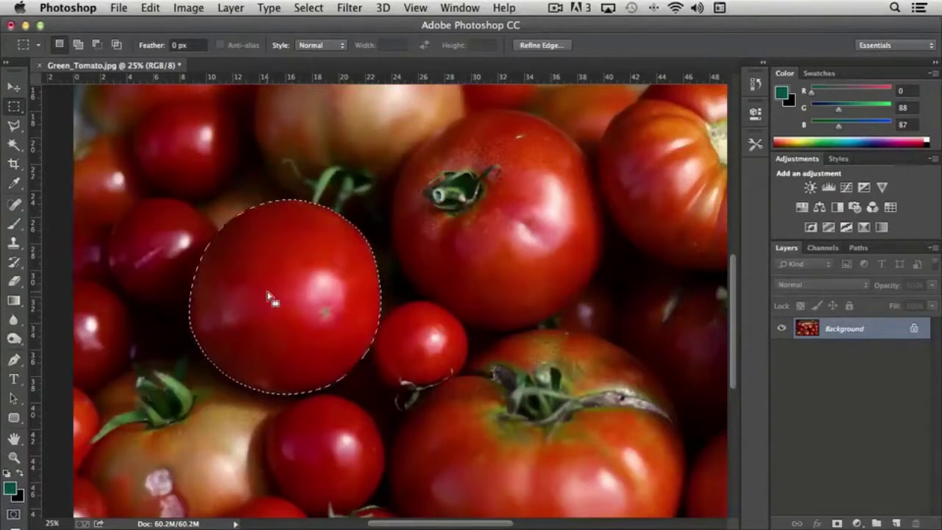
key(alt)
key(alt)
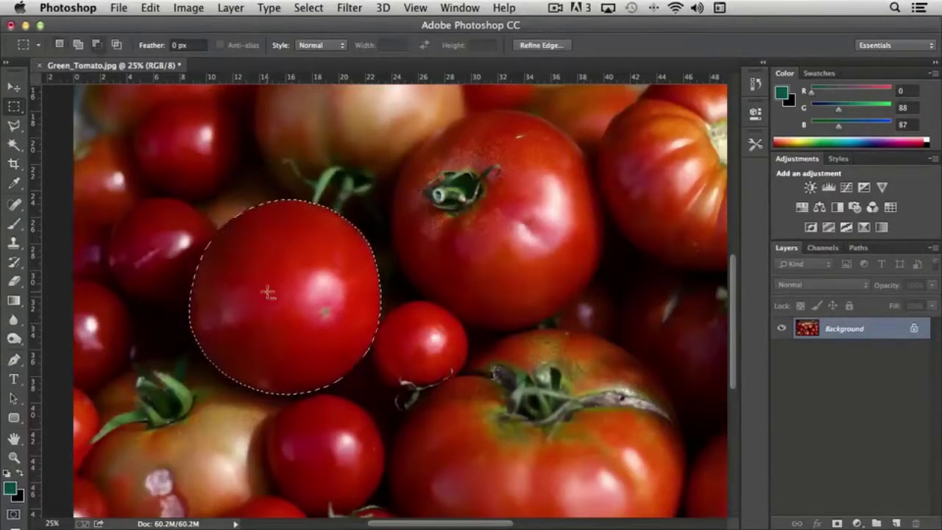
drag(256, 264, 327, 324)
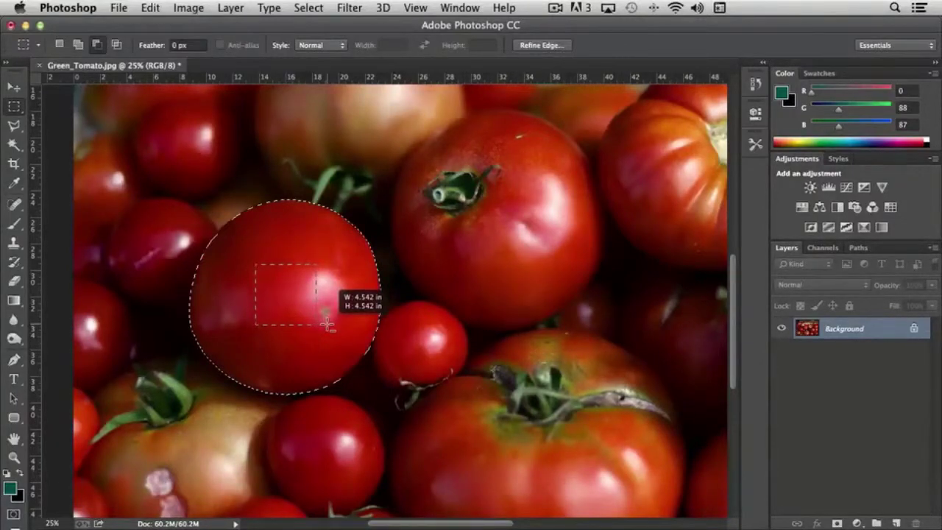
drag(326, 324, 335, 331)
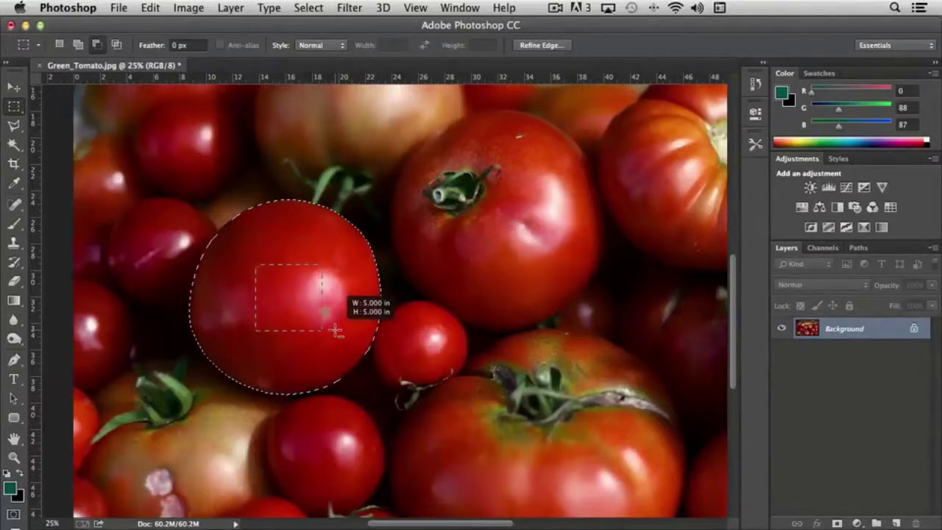
drag(336, 331, 331, 315)
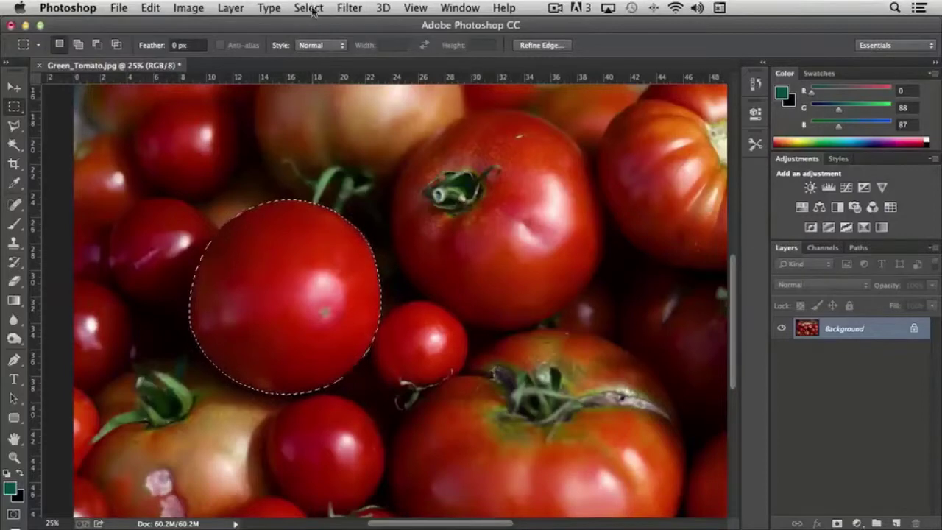
Apply Select > Modify > Smooth with a 3-pixel Sample Radius to the tomato outline
click(310, 9)
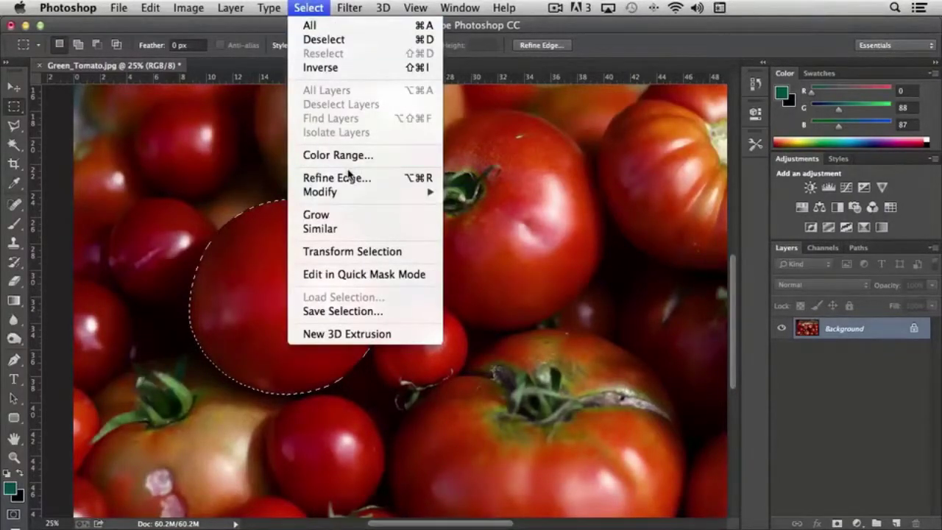
mouse_move(344, 197)
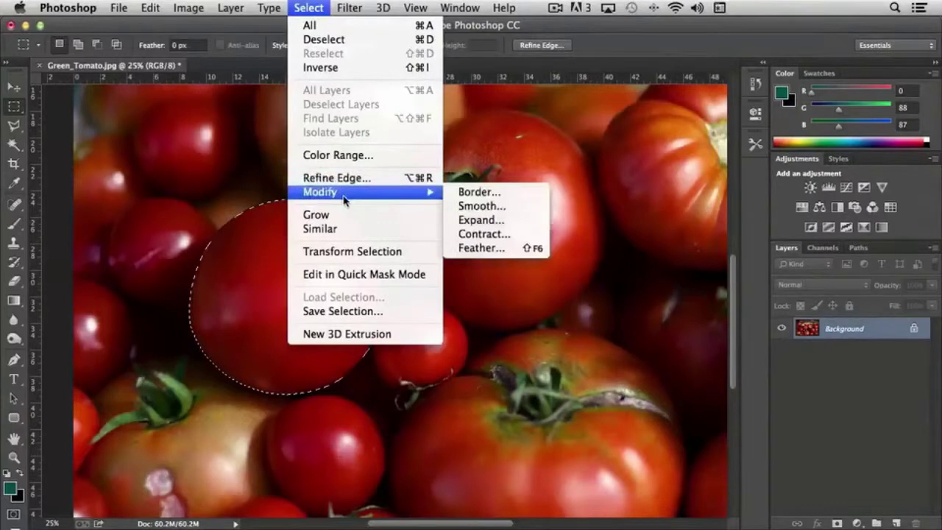
click(489, 212)
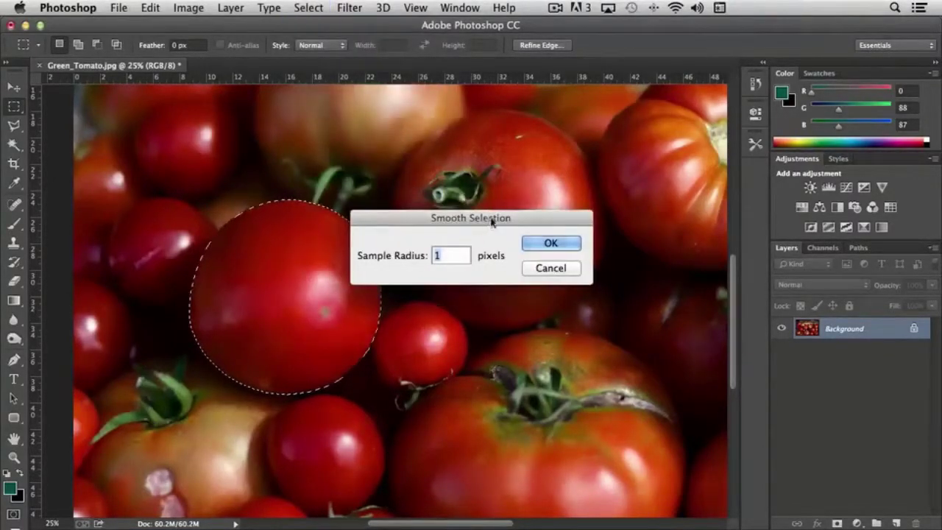
drag(491, 223, 544, 180)
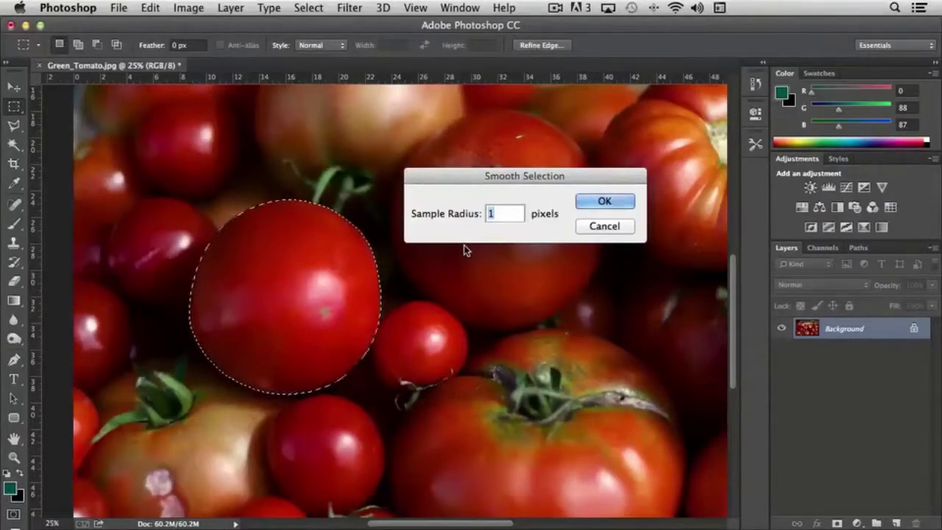
text(3)
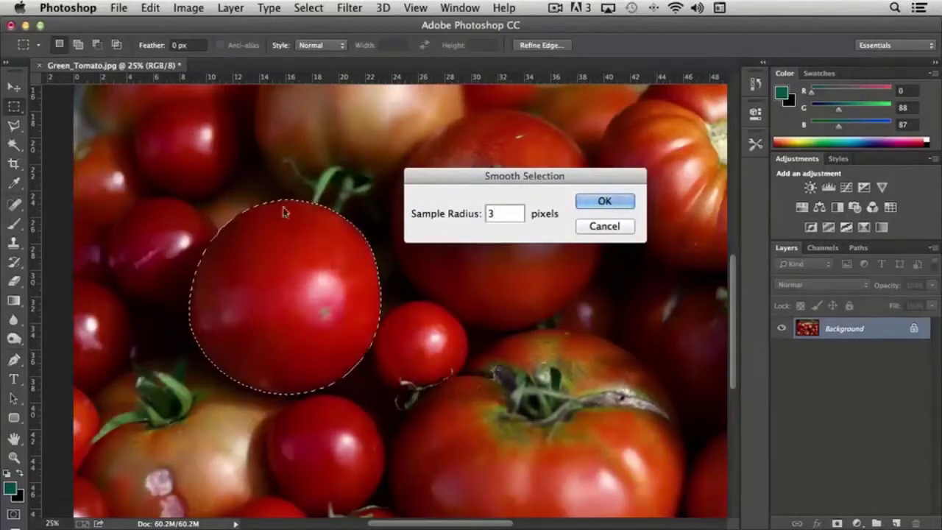
click(614, 204)
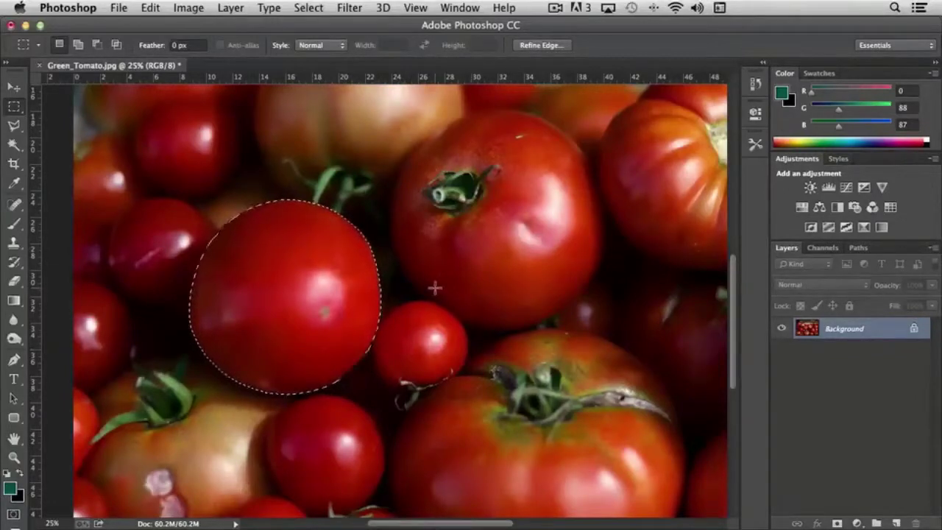
Apply Select > Modify > Expand by 5 pixels to the tomato selection
click(309, 8)
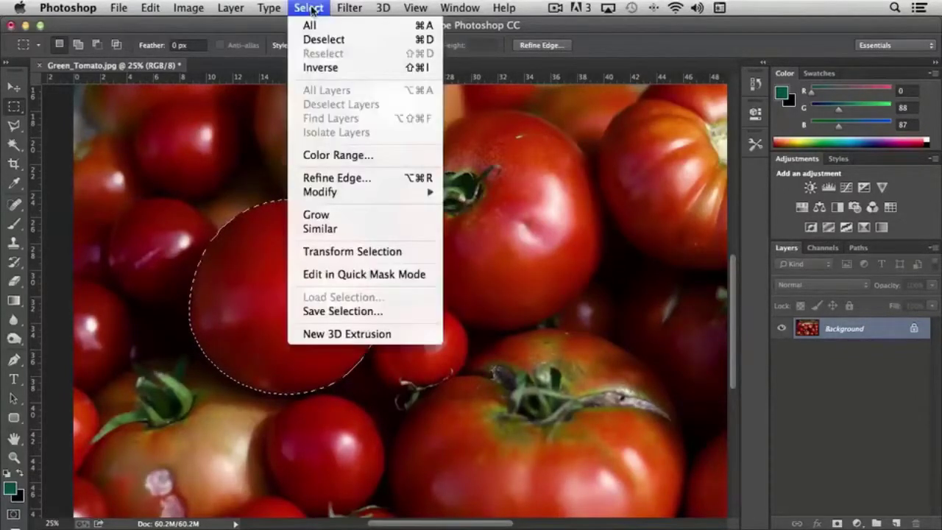
mouse_move(387, 193)
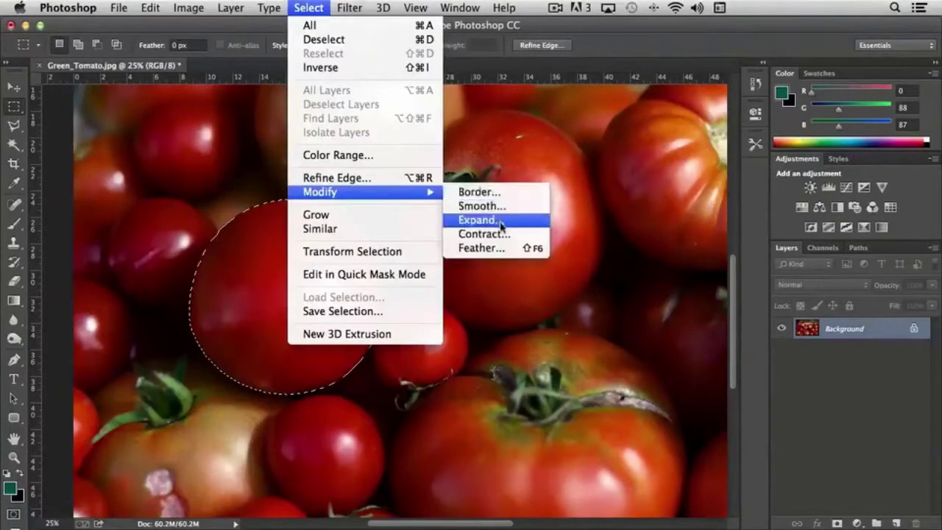
click(500, 221)
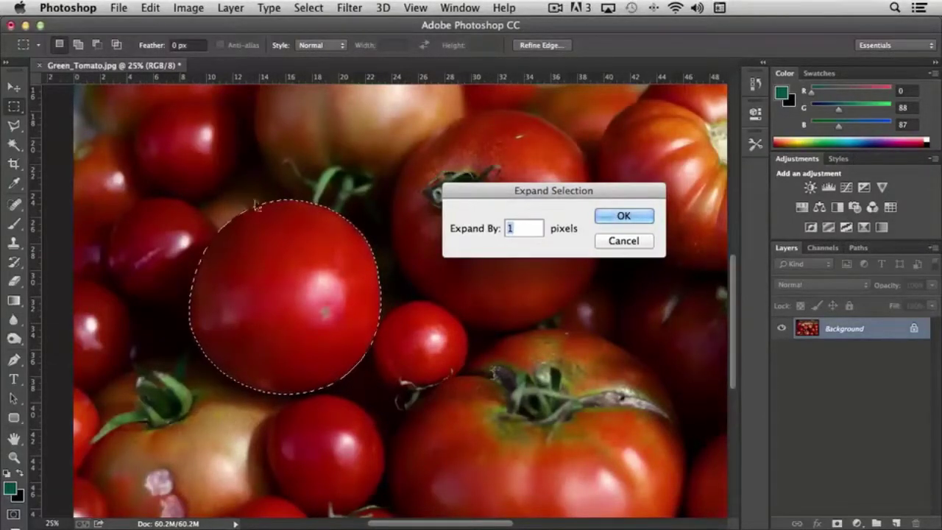
text(5)
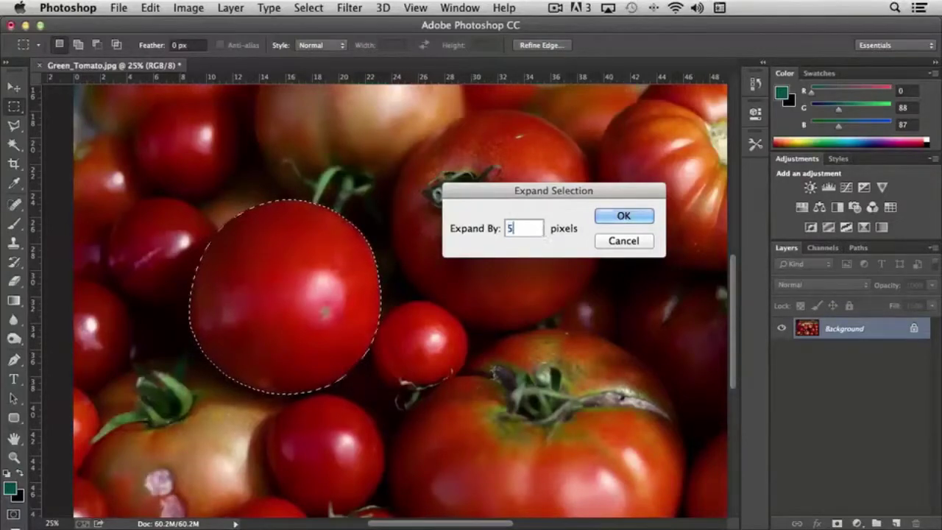
click(626, 217)
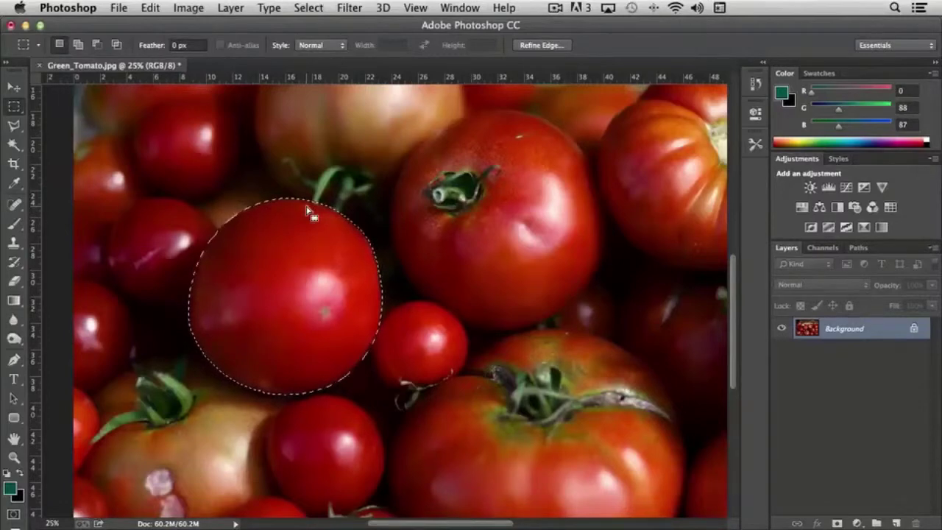
click(313, 7)
mouse_move(363, 194)
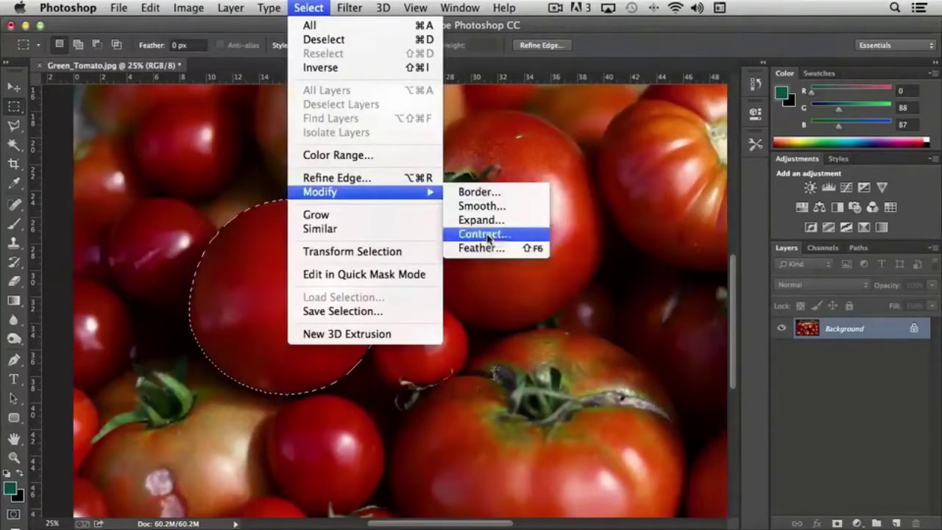
click(486, 234)
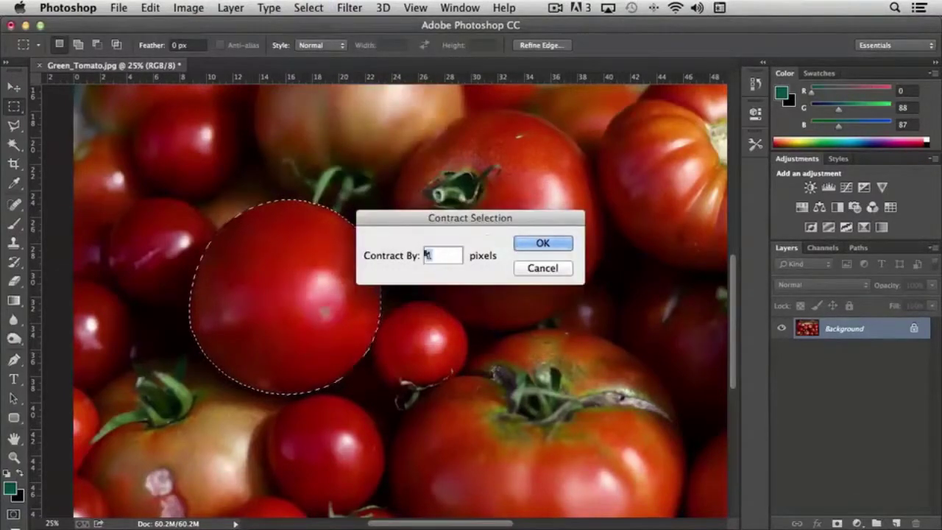
text(1)
drag(478, 221, 536, 162)
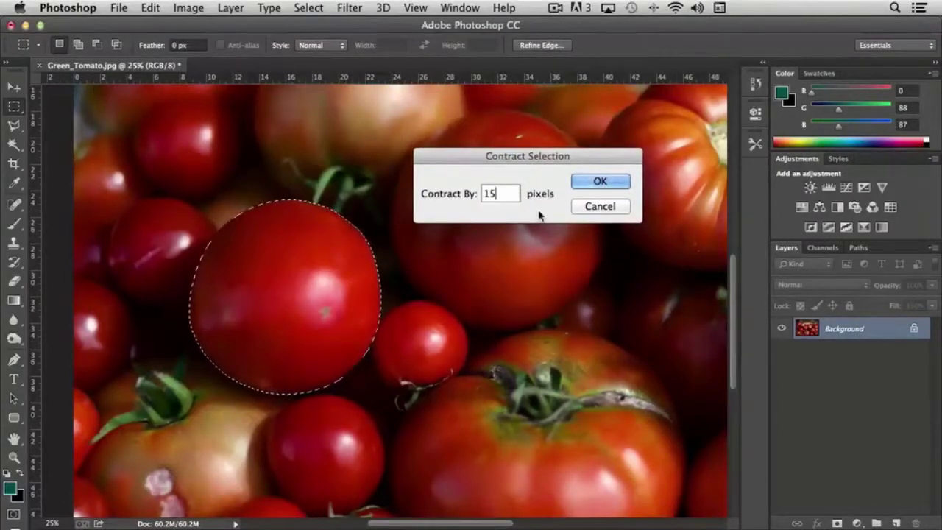
click(599, 182)
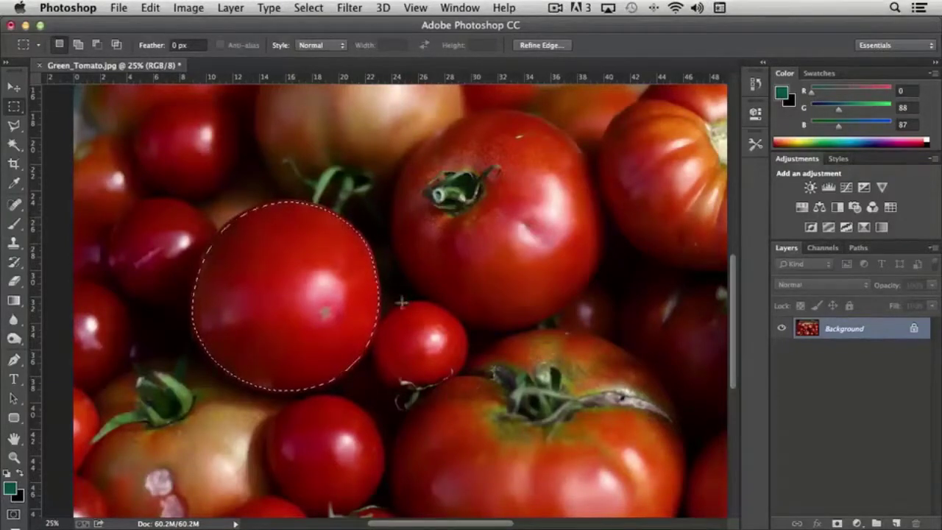
key(ctrl+z)
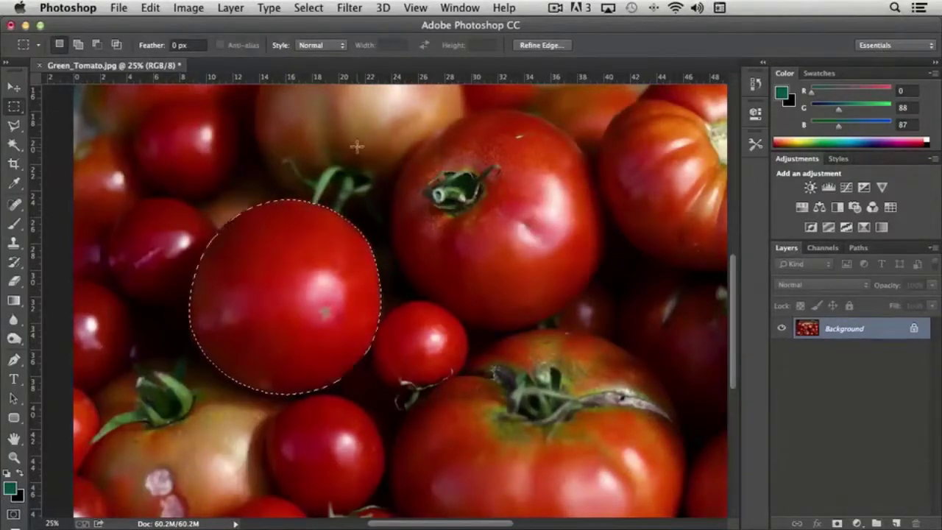
click(308, 7)
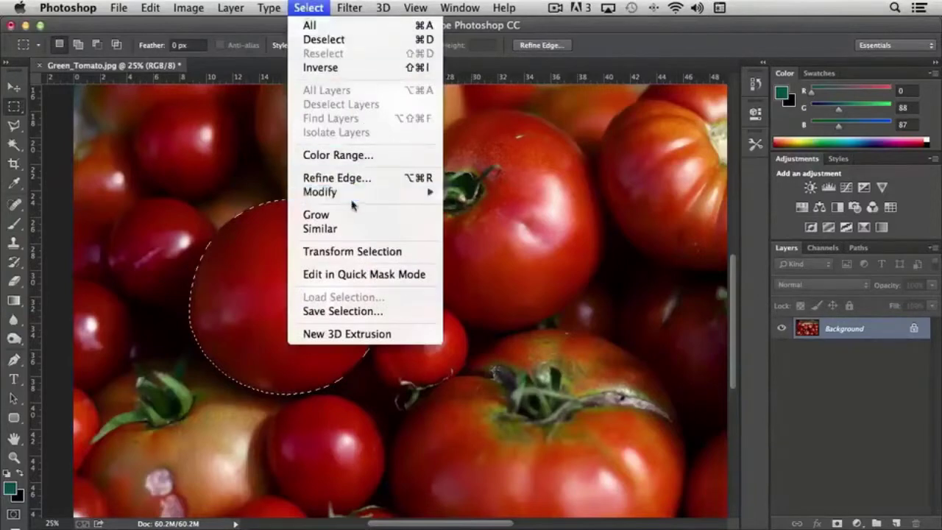
mouse_move(351, 195)
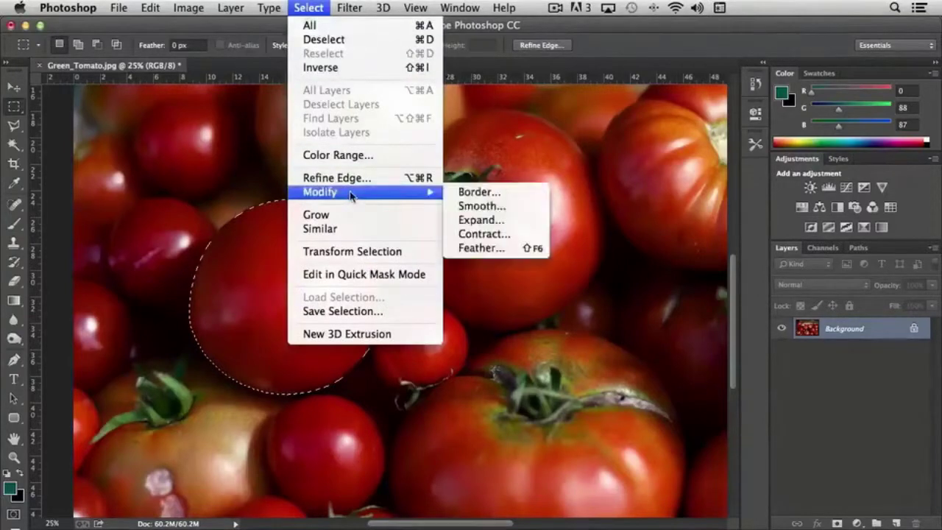
click(501, 248)
drag(510, 219, 523, 152)
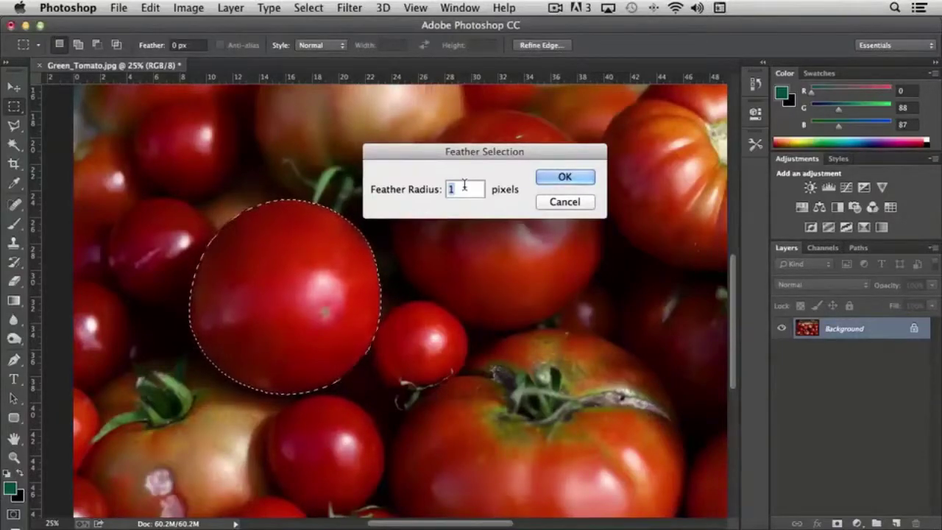
Cancel feathering, copy the hard-edged tomato to Layer 1, hide Background, and zoom to 50%
click(563, 202)
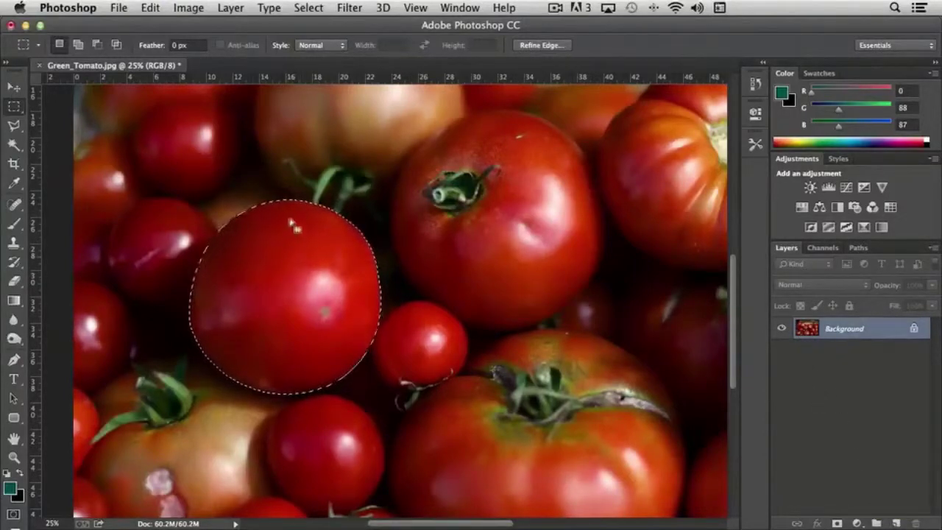
key(ctrl+j)
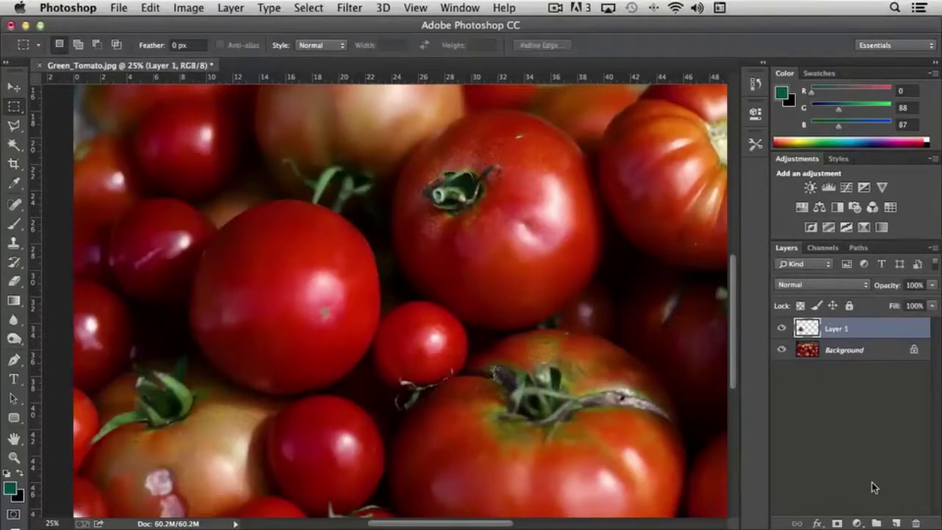
click(781, 350)
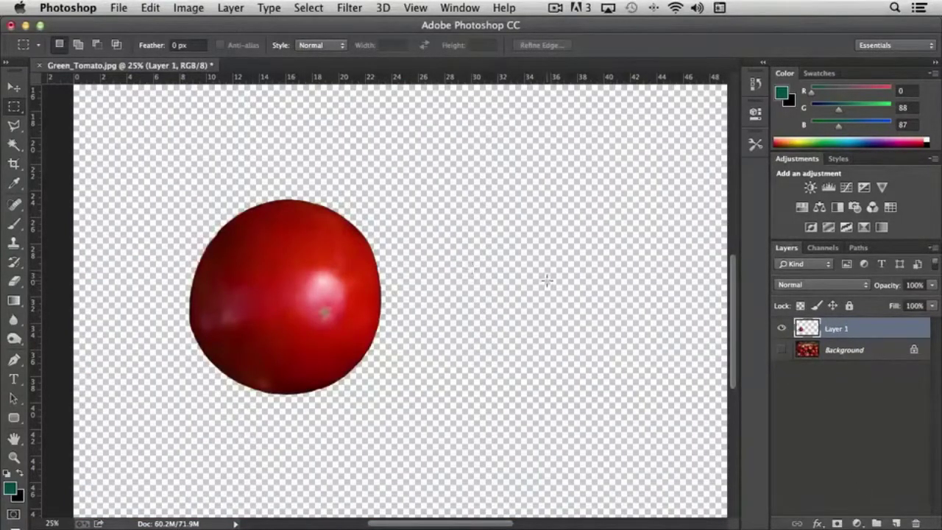
key(super+plus)
key(super+plus)
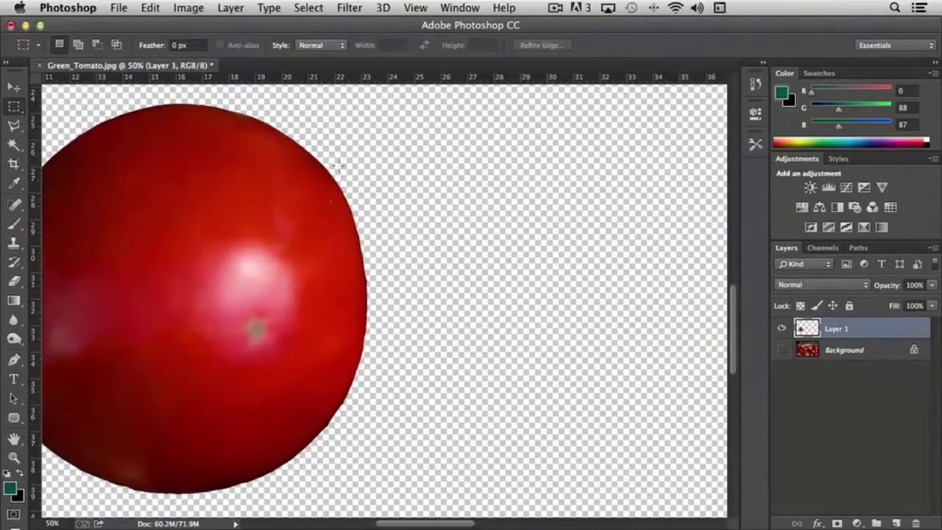
Reload the tomato outline from Layer 1, hide Layer 1, and make the visible Background active
super+click(807, 328)
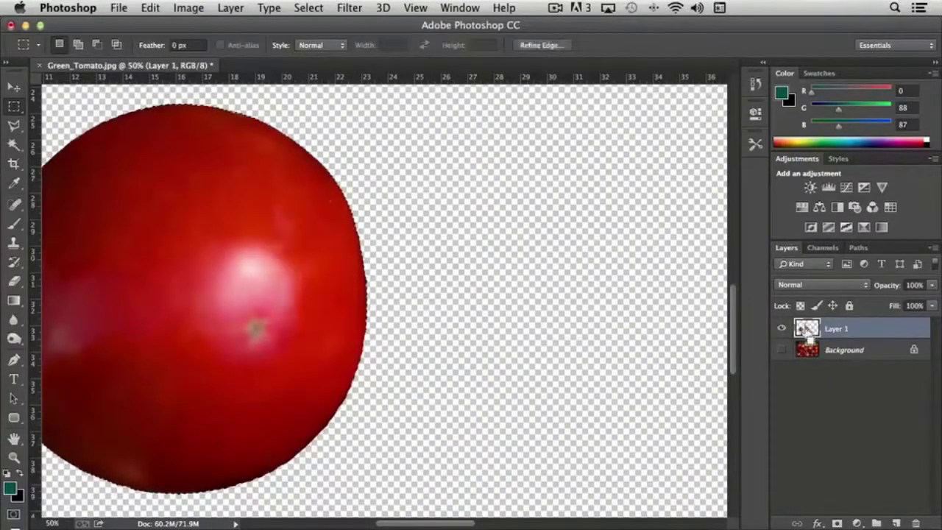
click(781, 329)
click(809, 351)
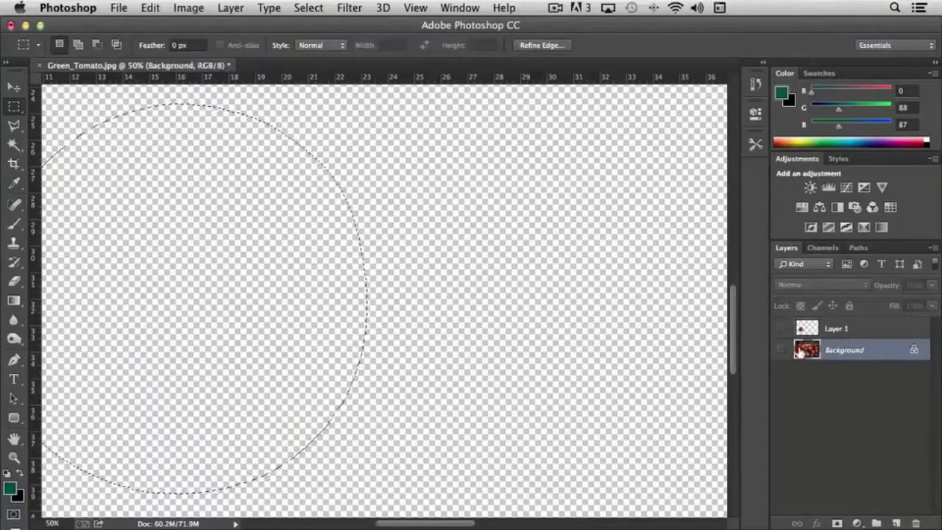
click(779, 350)
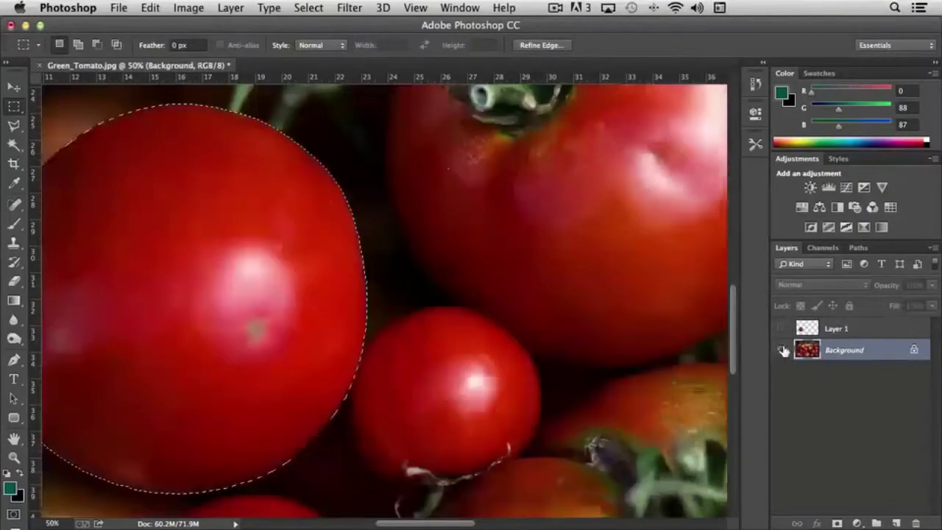
Feather the selection by 2 px and copy it onto a new Layer 2
click(348, 7)
mouse_move(309, 8)
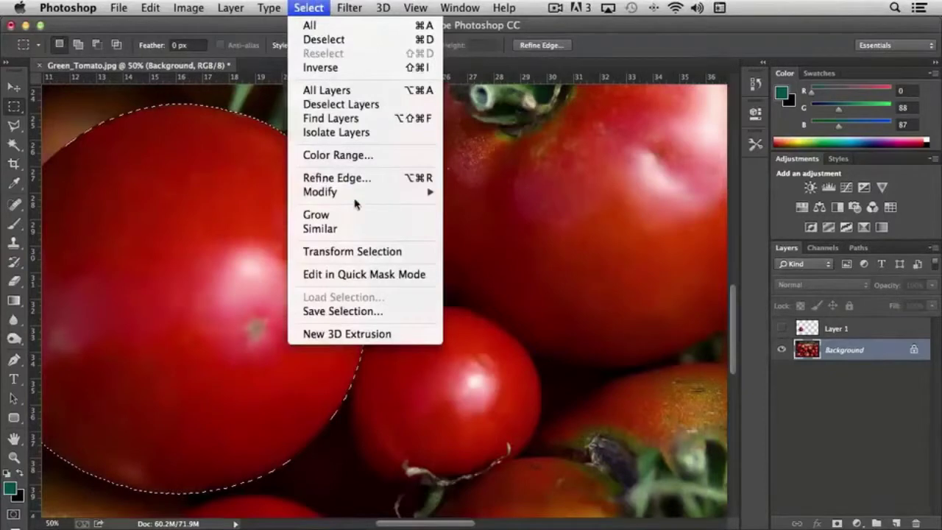
mouse_move(368, 192)
click(482, 249)
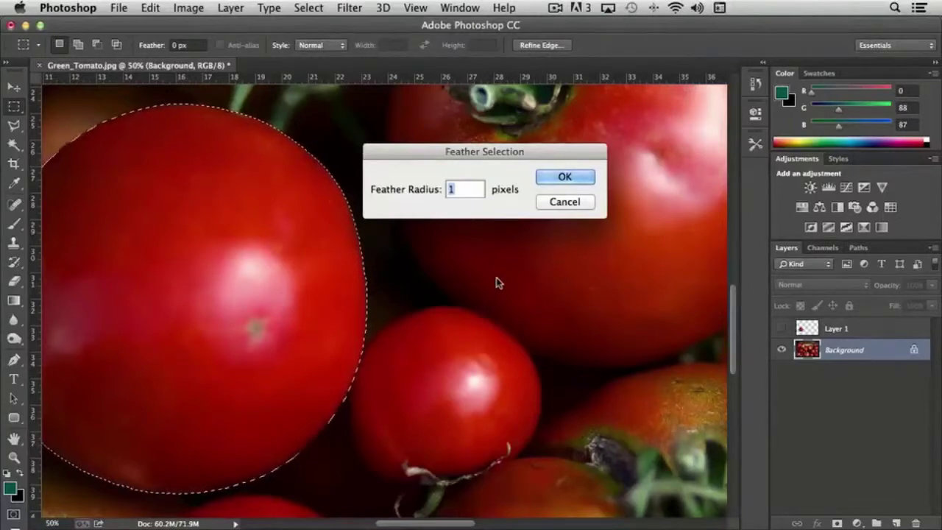
text(2)
click(564, 177)
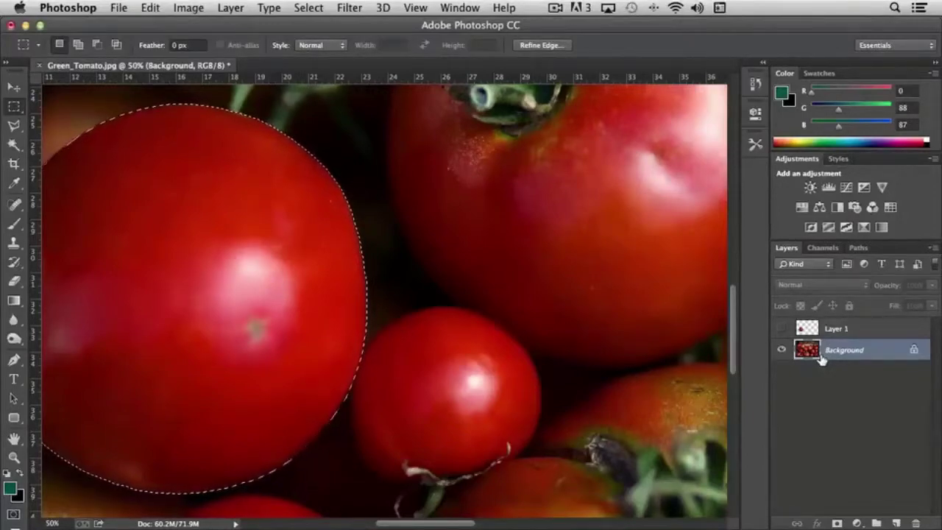
key(super+j)
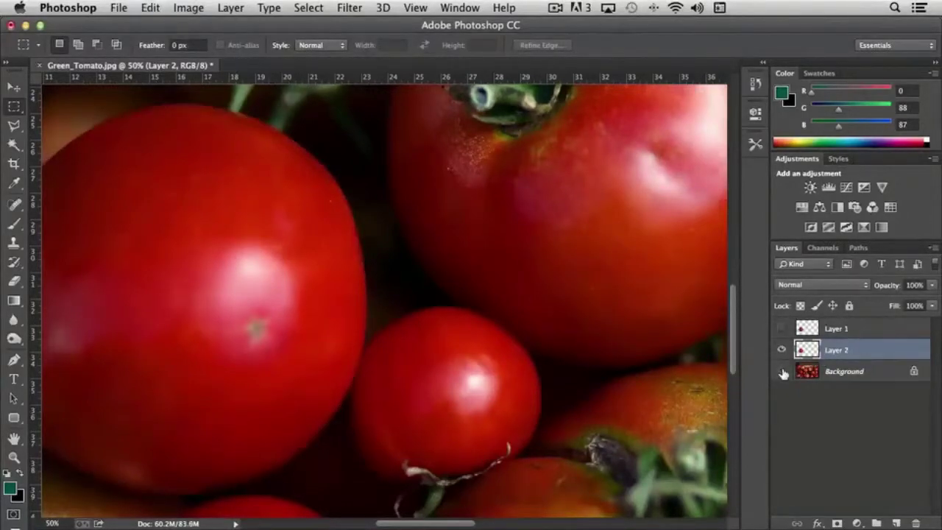
Toggle layer visibility to compare Layer 2's soft edge with Layer 1's hard edge
click(781, 372)
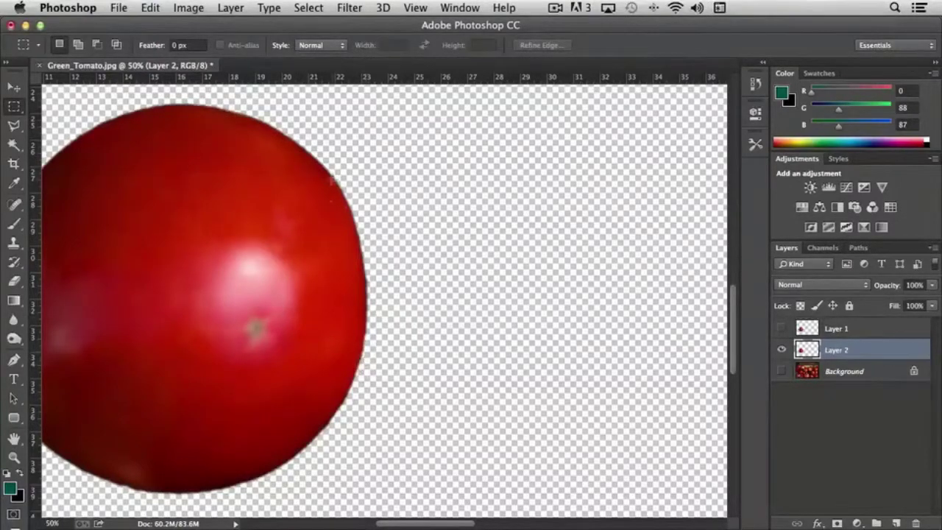
click(781, 349)
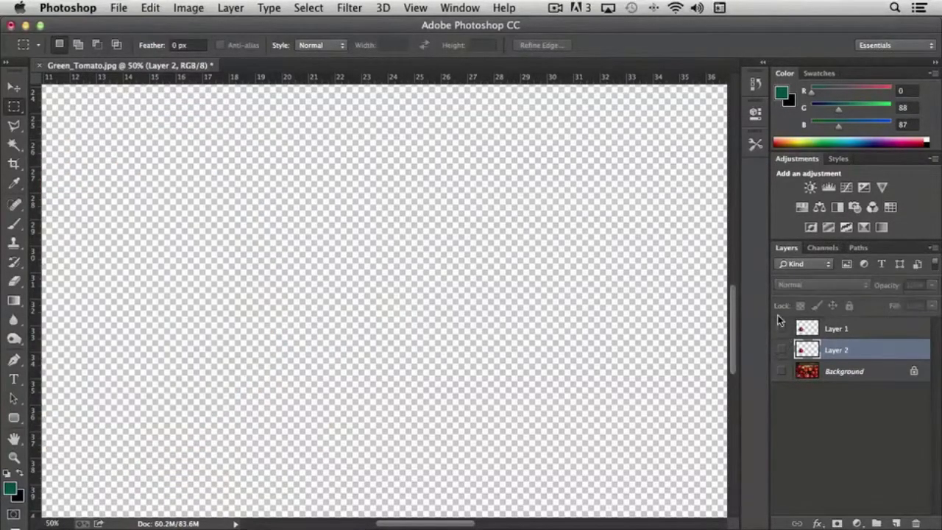
click(782, 329)
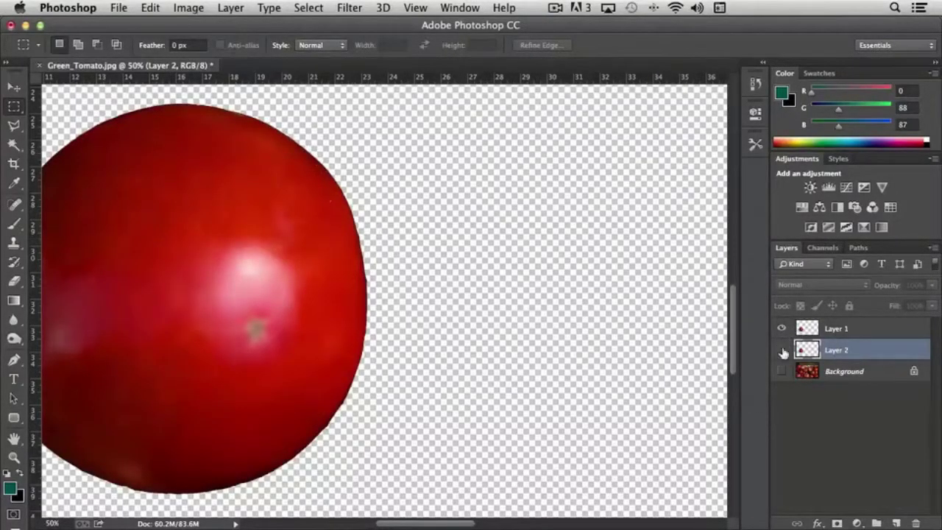
click(782, 350)
click(782, 328)
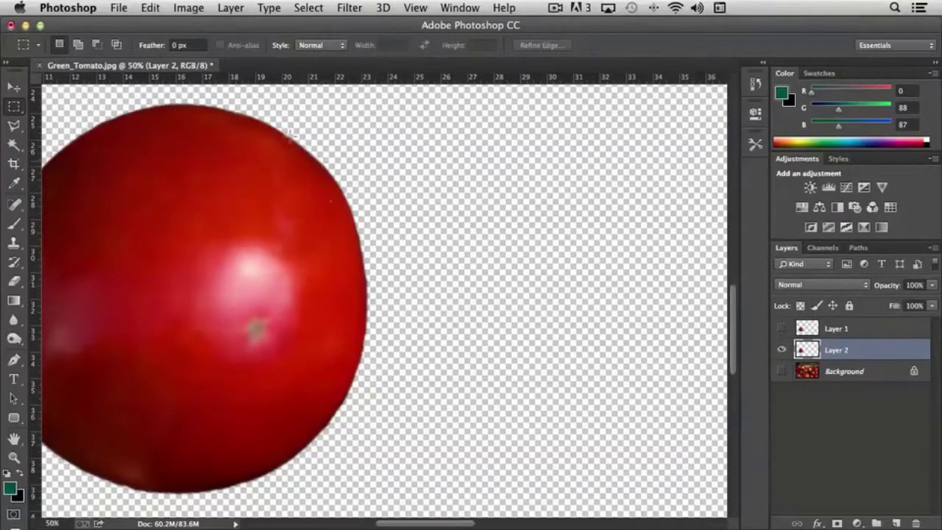
click(781, 351)
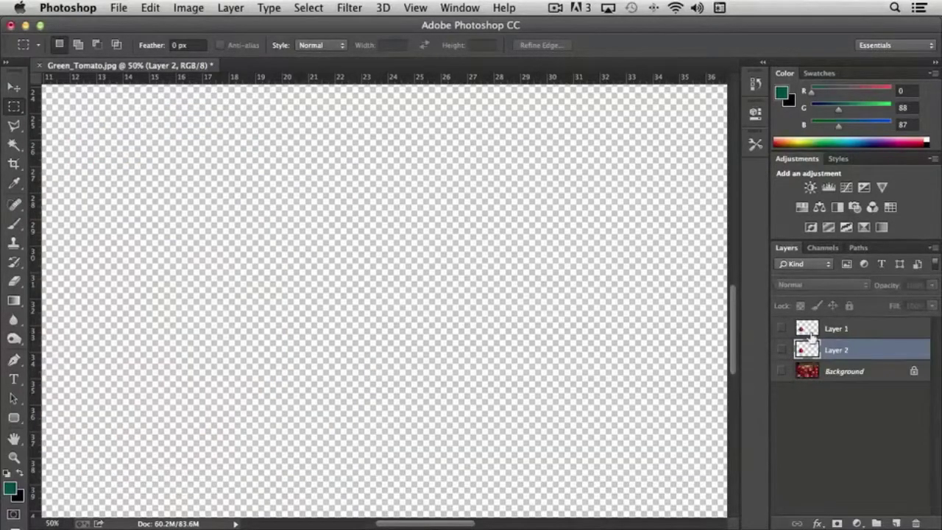
super+click(807, 331)
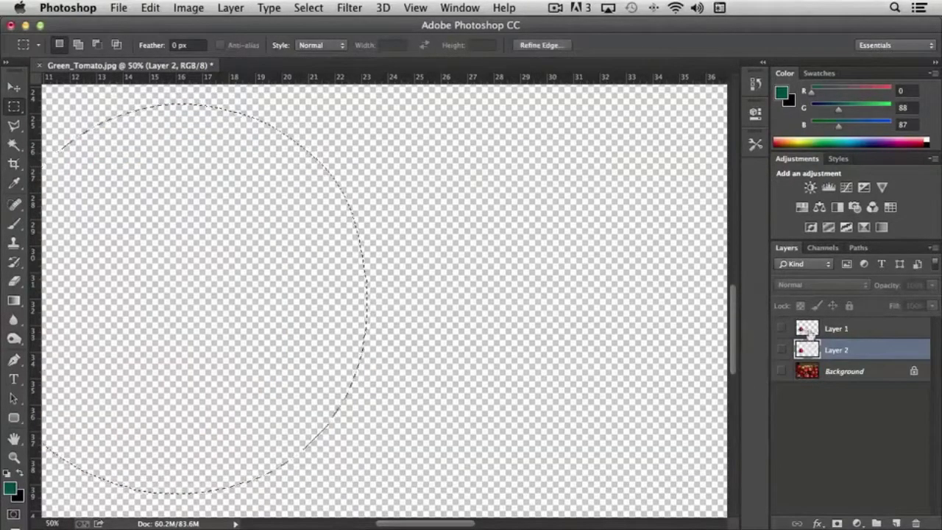
Show and activate Background, feather the selection 10 px, copy it to Layer 3, and hide Background
click(802, 372)
click(782, 371)
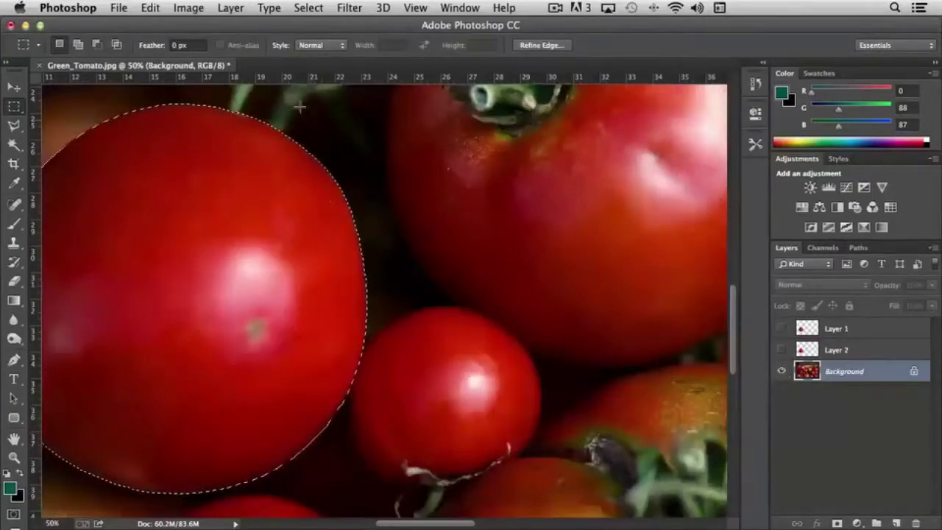
click(309, 7)
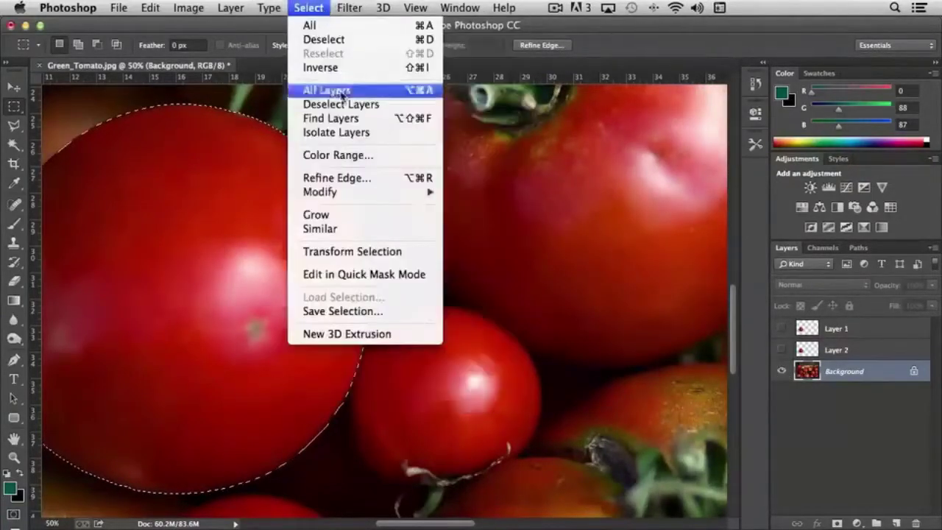
mouse_move(360, 193)
click(479, 248)
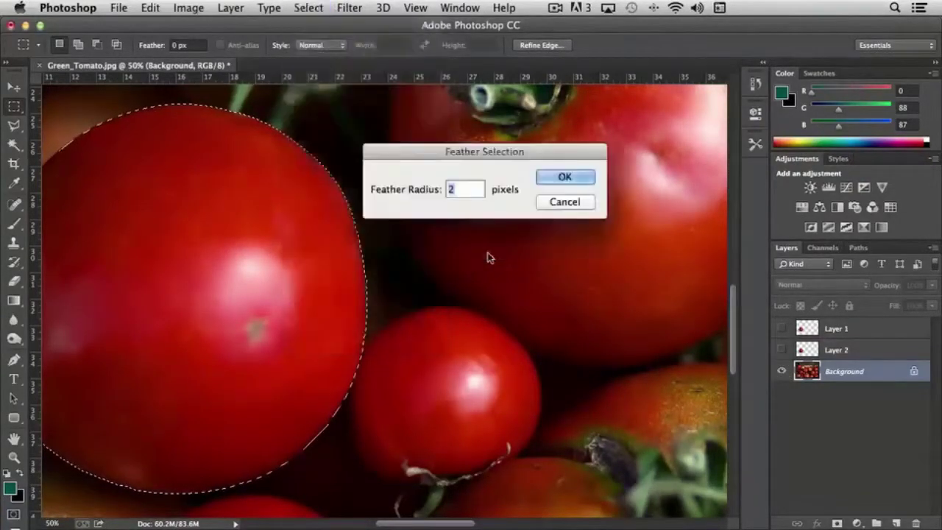
text(10)
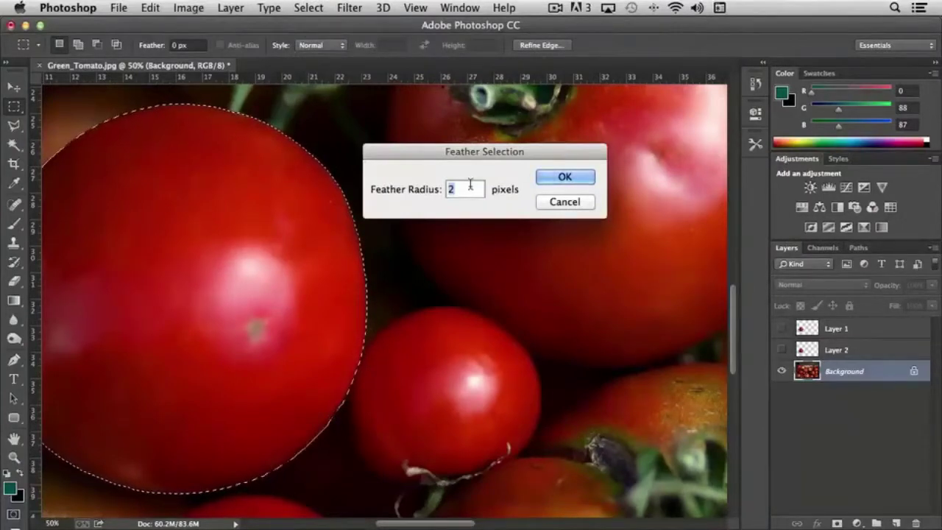
click(567, 176)
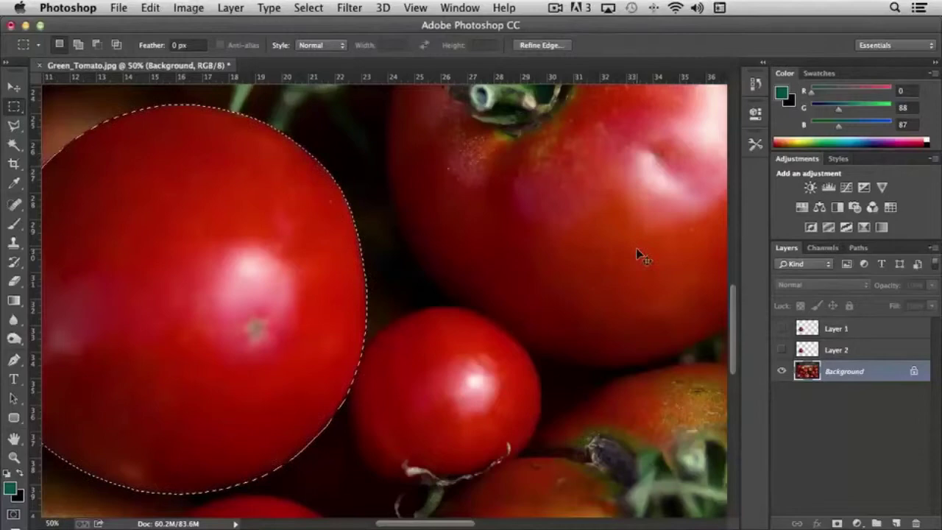
key(super+j)
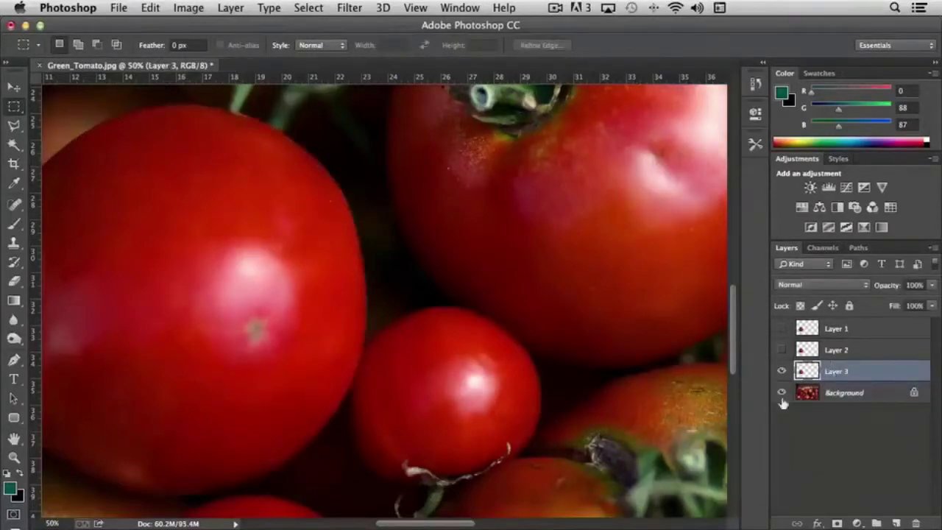
click(782, 393)
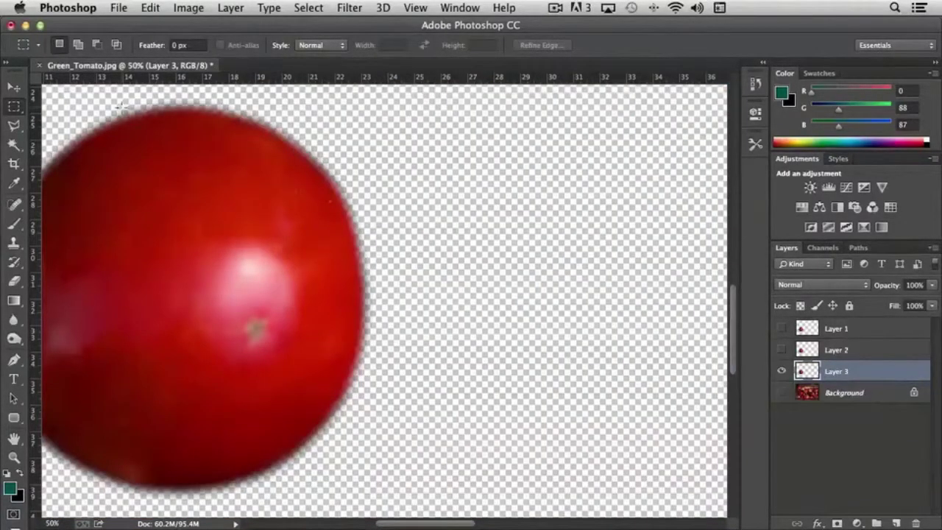